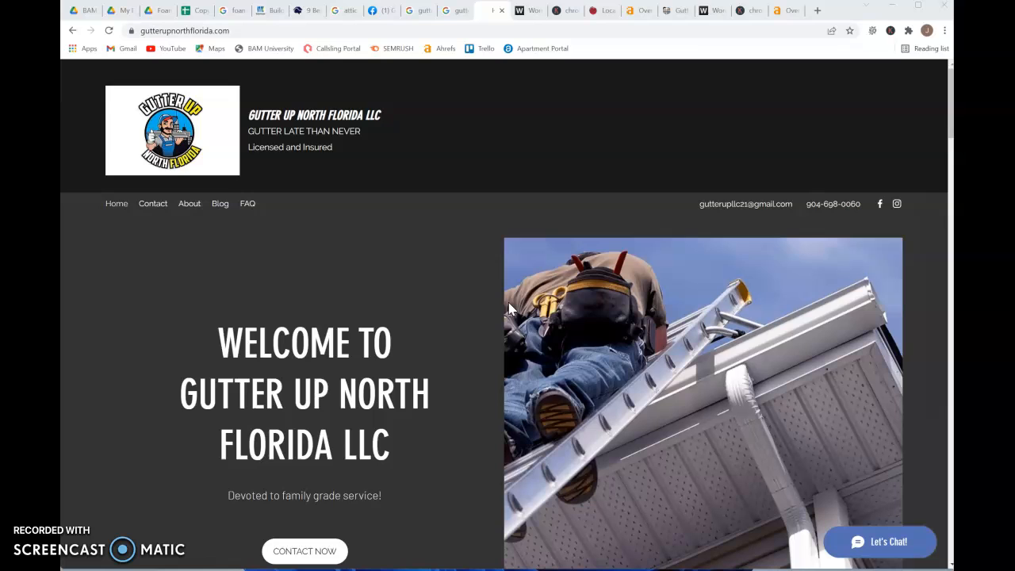
# Review the Gutter Up North Florida homepage from the welcome banner down through the contact form.
pyautogui.moveTo(509, 302)
pyautogui.mouseDown()
pyautogui.moveTo(514, 276)
pyautogui.moveTo(482, 304)
pyautogui.mouseUp()
pyautogui.click(433, 317)
pyautogui.scroll(-1, 435, 315)
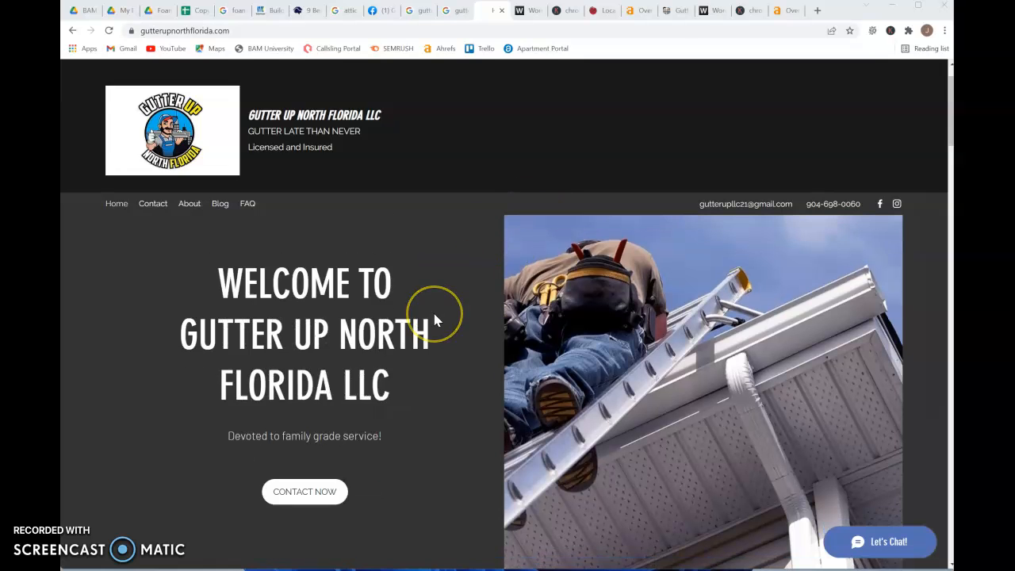
pyautogui.scroll(-1, 435, 320)
pyautogui.click(435, 335)
pyautogui.scroll(-2, 435, 337)
pyautogui.click(436, 342)
pyautogui.scroll(-3, 439, 363)
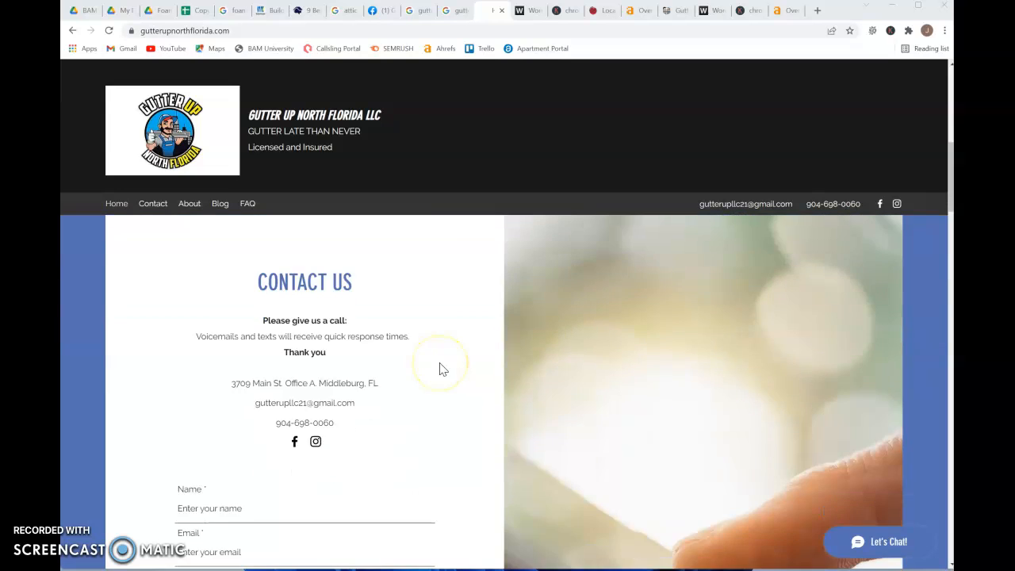
pyautogui.scroll(-5, 442, 369)
pyautogui.click(466, 294)
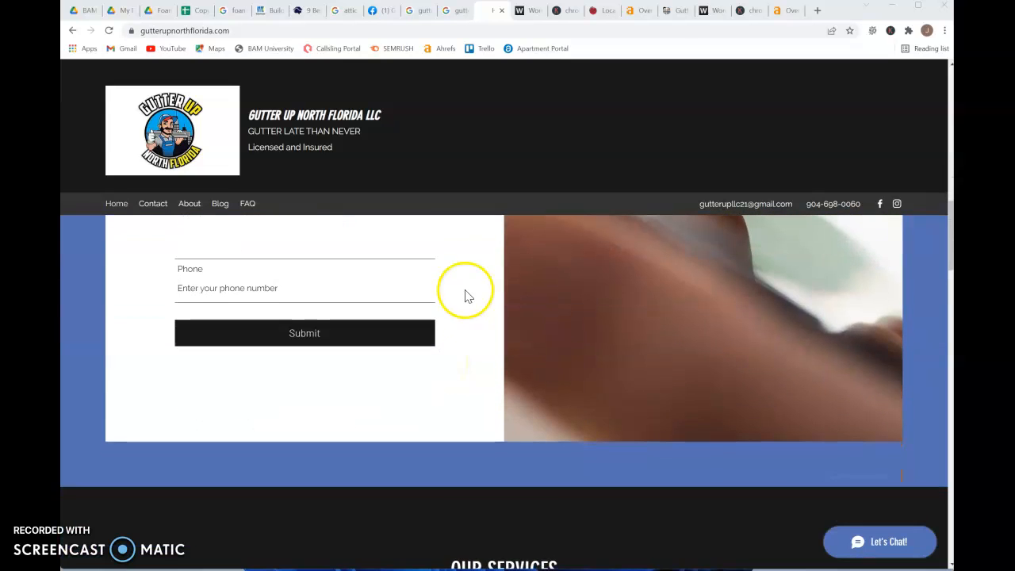
pyautogui.scroll(10, 467, 294)
# Check the homepage copy's word count in WordCounter and the site's Keywords Everywhere report.
pyautogui.click(529, 11)
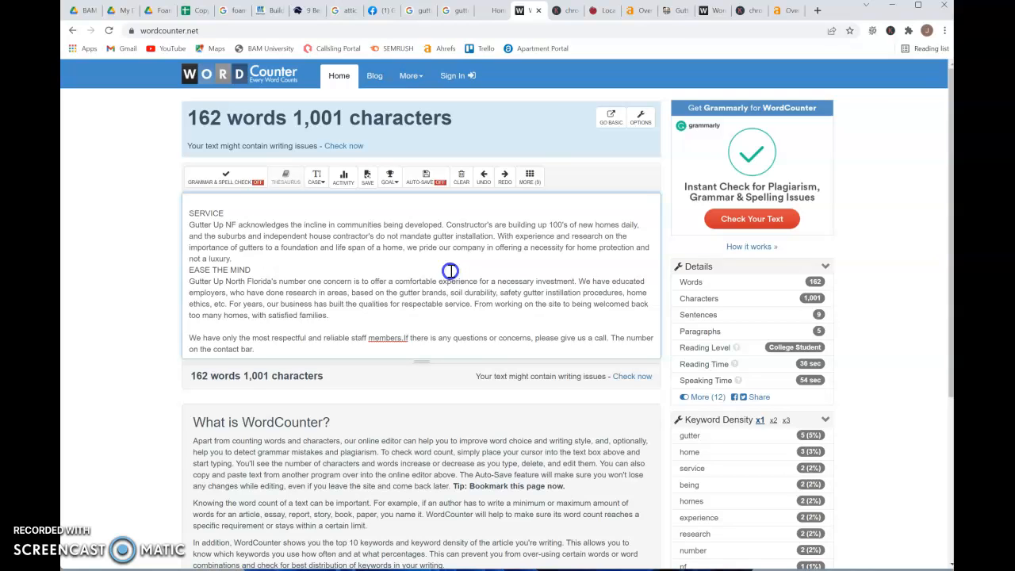
pyautogui.click(567, 11)
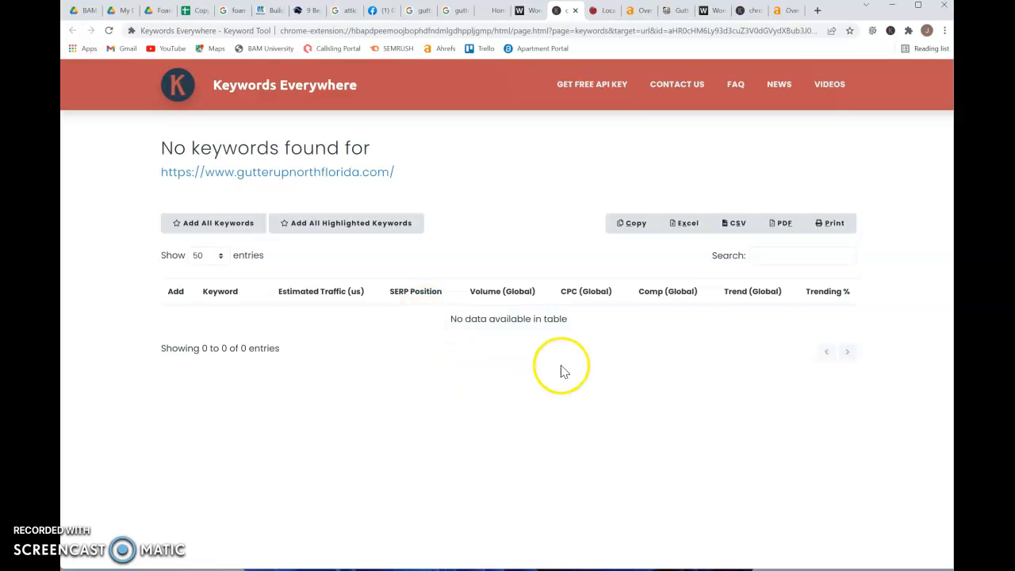
# View the Brothers Gutters Jacksonville site and find its organic listing in the Google results for "gutter installation jacksonville fl".
pyautogui.click(672, 11)
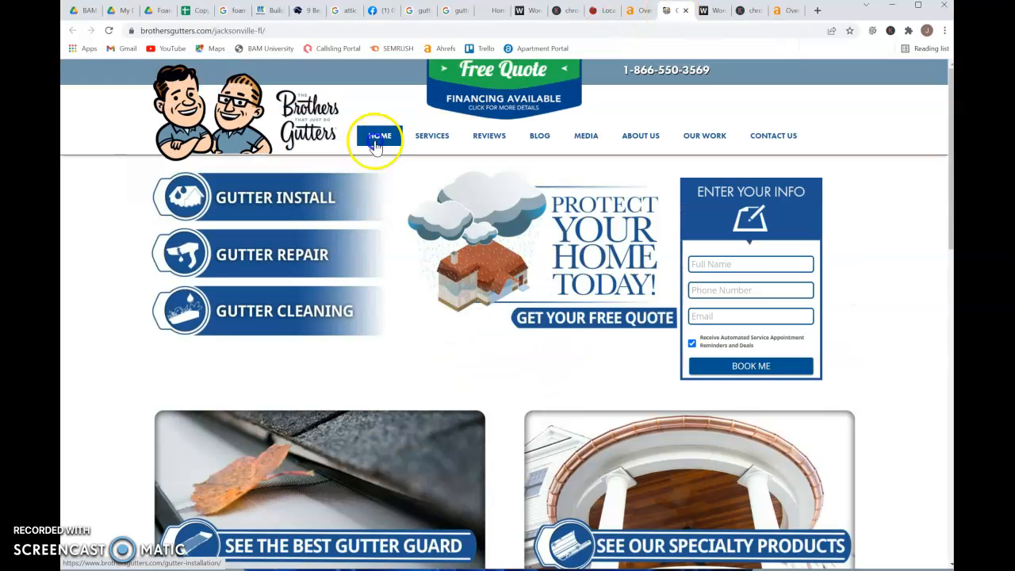
pyautogui.click(404, 64)
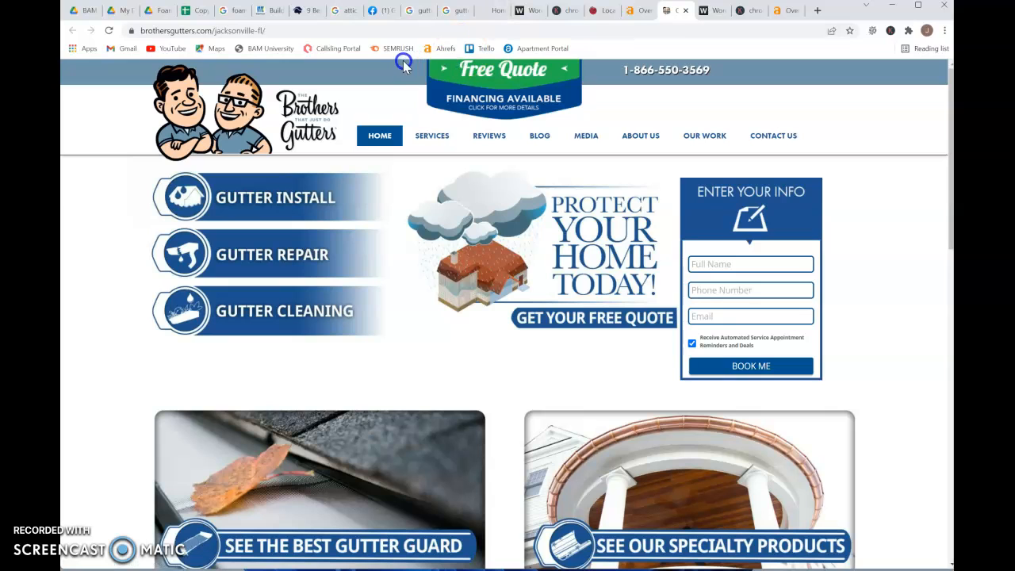
pyautogui.click(420, 11)
pyautogui.click(233, 141)
pyautogui.click(279, 262)
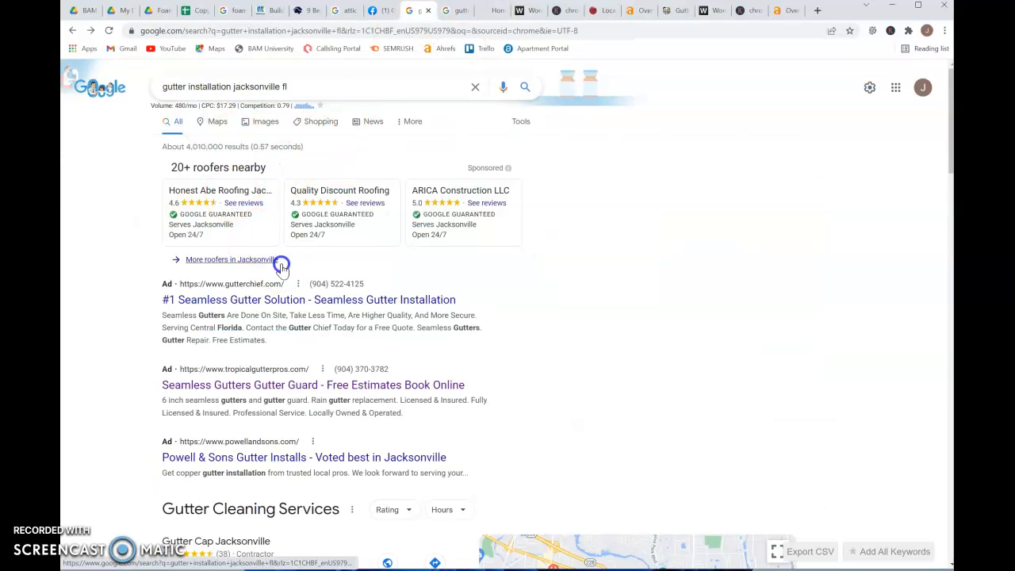
pyautogui.scroll(-8, 325, 401)
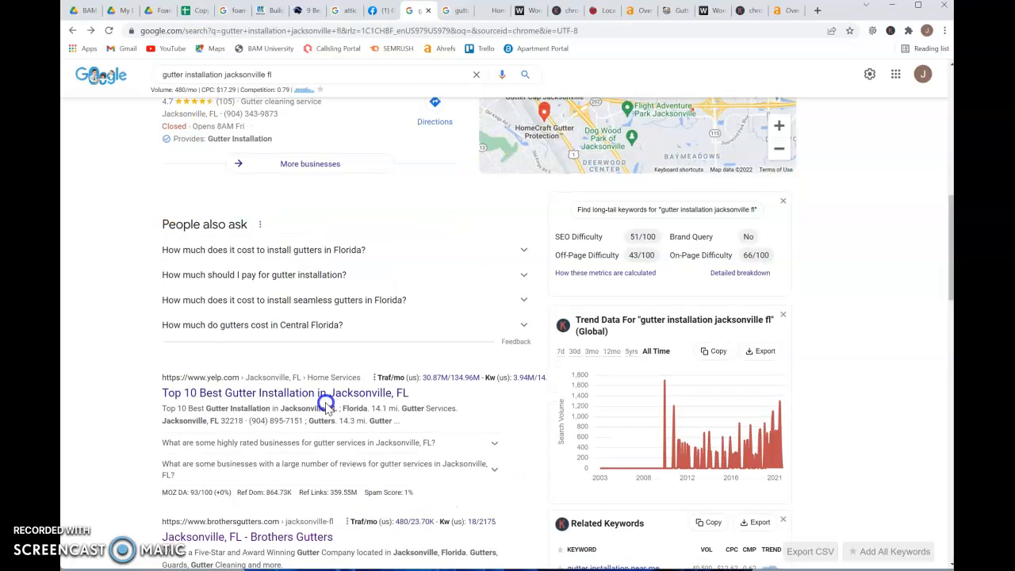
pyautogui.scroll(-2, 230, 436)
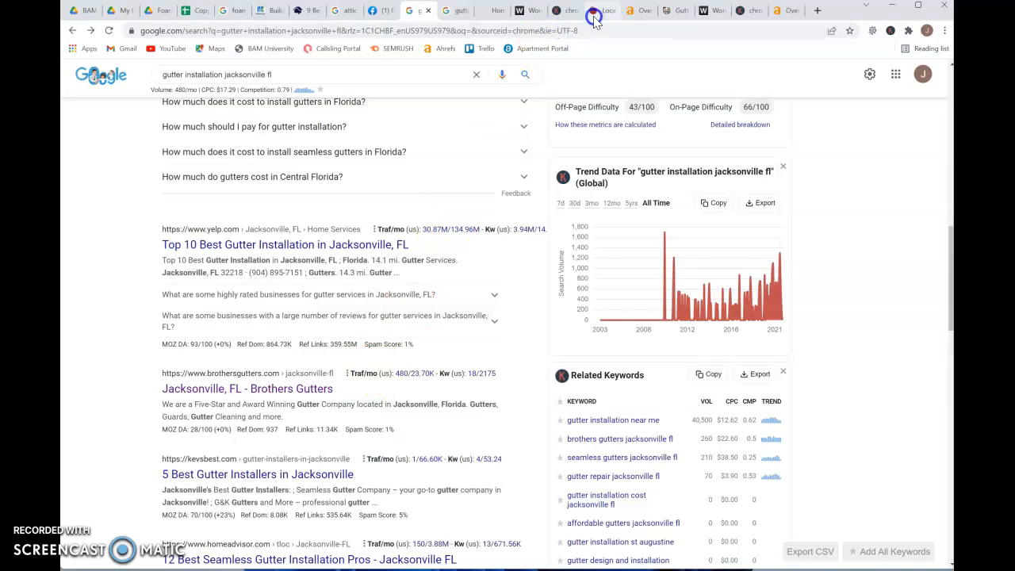
# Examine the keyword rankings, traffic and search volumes for brothersgutters.com/jacksonville-fl in Keywords Everywhere.
pyautogui.click(743, 10)
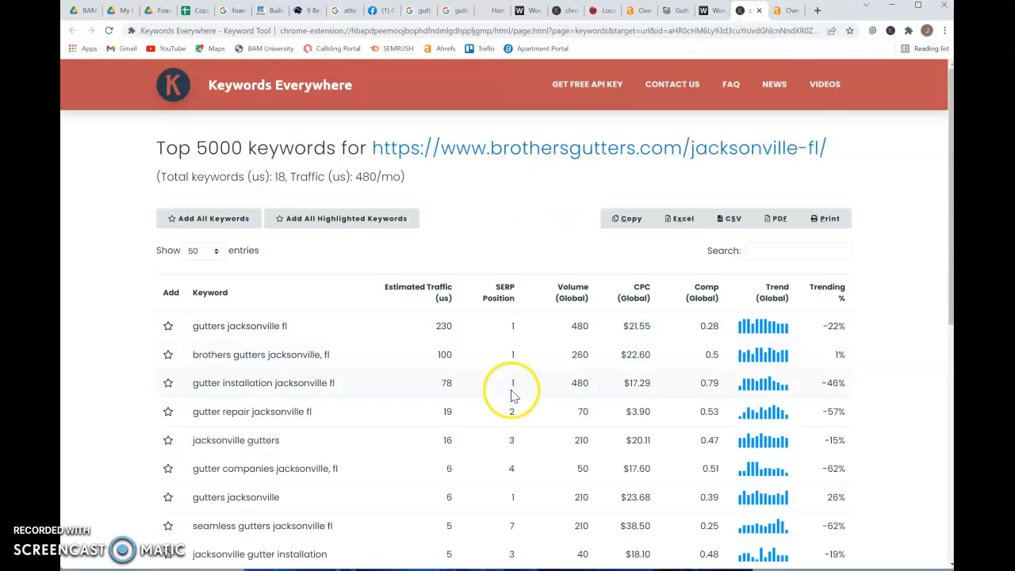
pyautogui.scroll(-1, 511, 394)
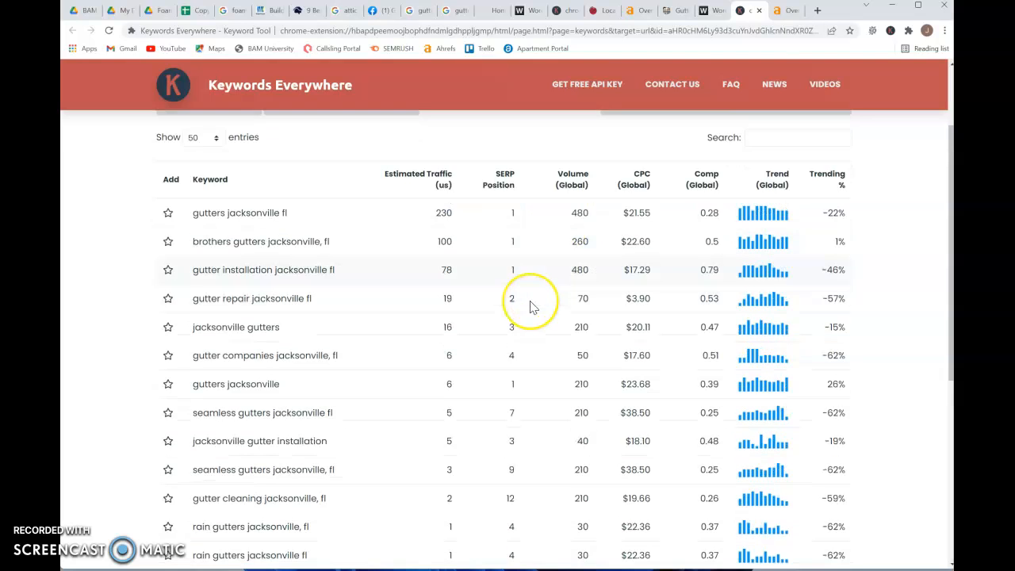
pyautogui.scroll(-2, 530, 303)
pyautogui.scroll(3, 530, 303)
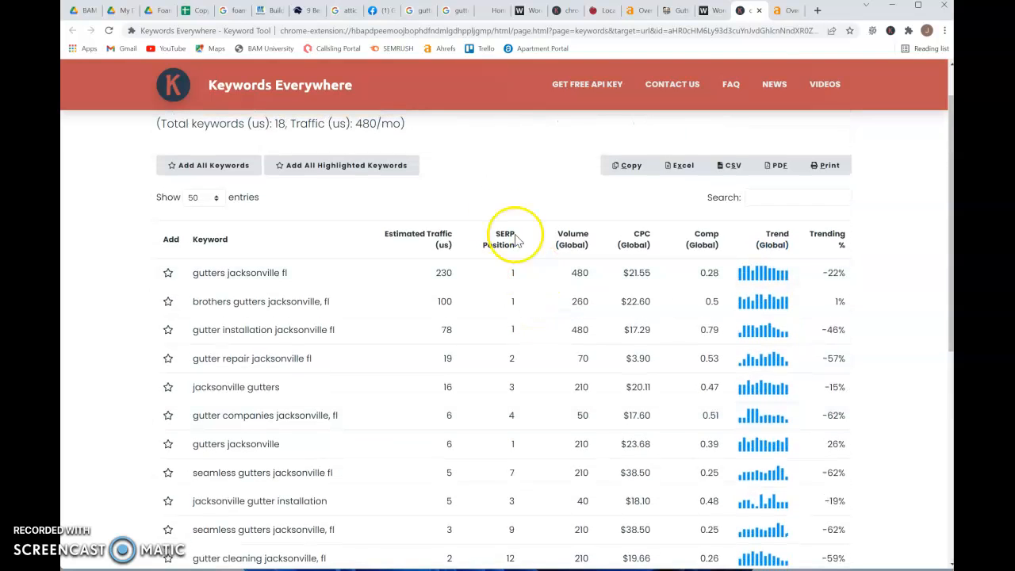
# Review the Google results for "gutter installation jacksonville fl" from the ads down to the Gutter Cleaning Services map listings.
pyautogui.click(415, 11)
pyautogui.scroll(10, 317, 305)
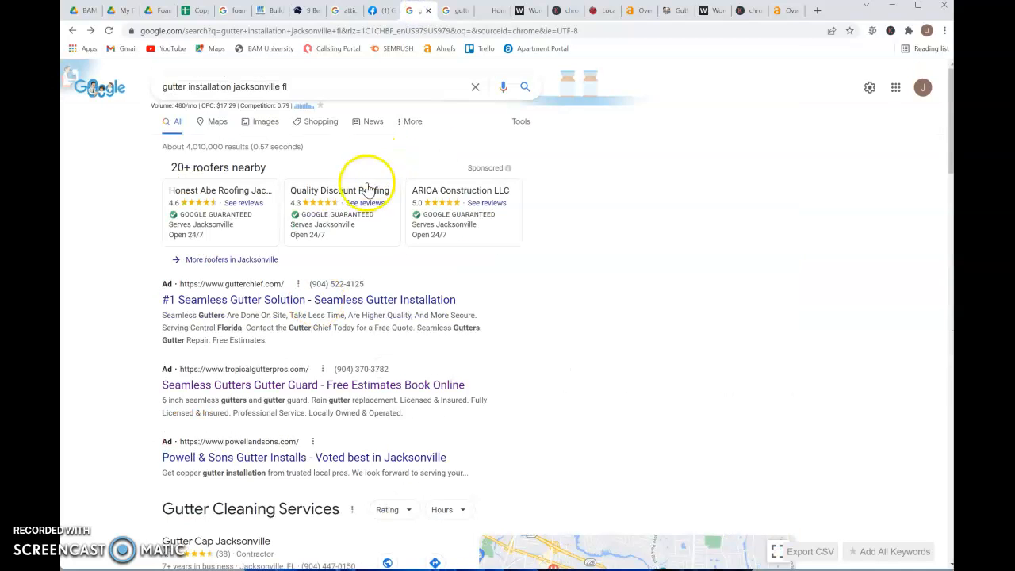
pyautogui.moveTo(361, 210)
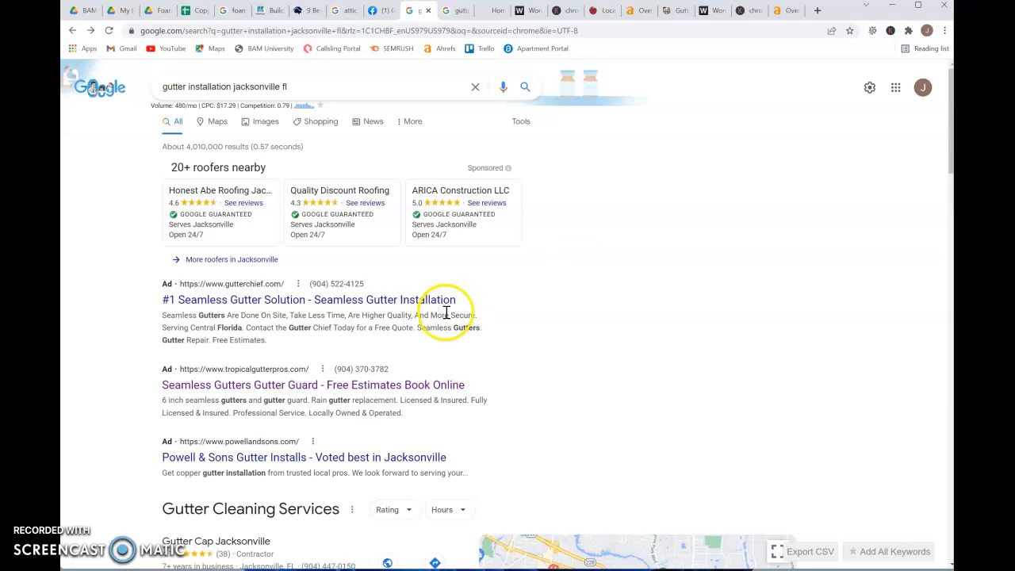
pyautogui.scroll(-3, 446, 310)
pyautogui.scroll(-4, 359, 315)
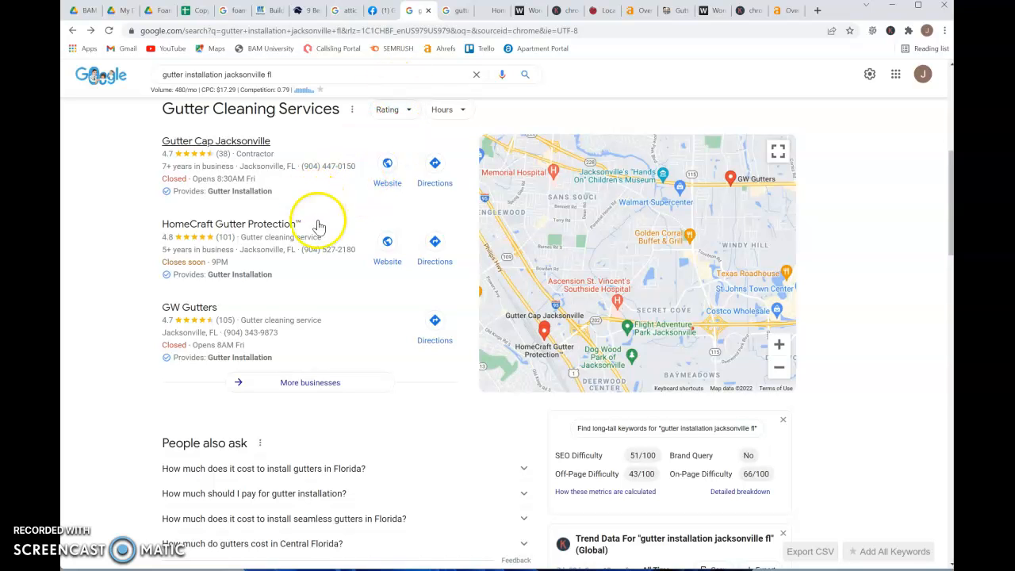
# Check where Gutter Up North Florida ranks in Google's expanded local business listings, including the list's page number.
pyautogui.click(456, 10)
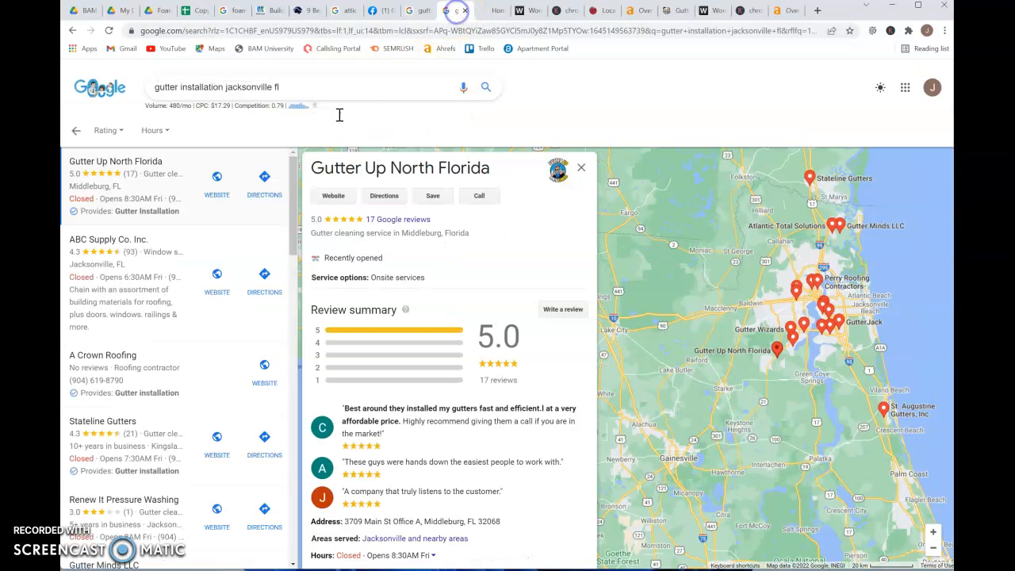
pyautogui.scroll(-2, 154, 380)
pyautogui.scroll(-6, 154, 388)
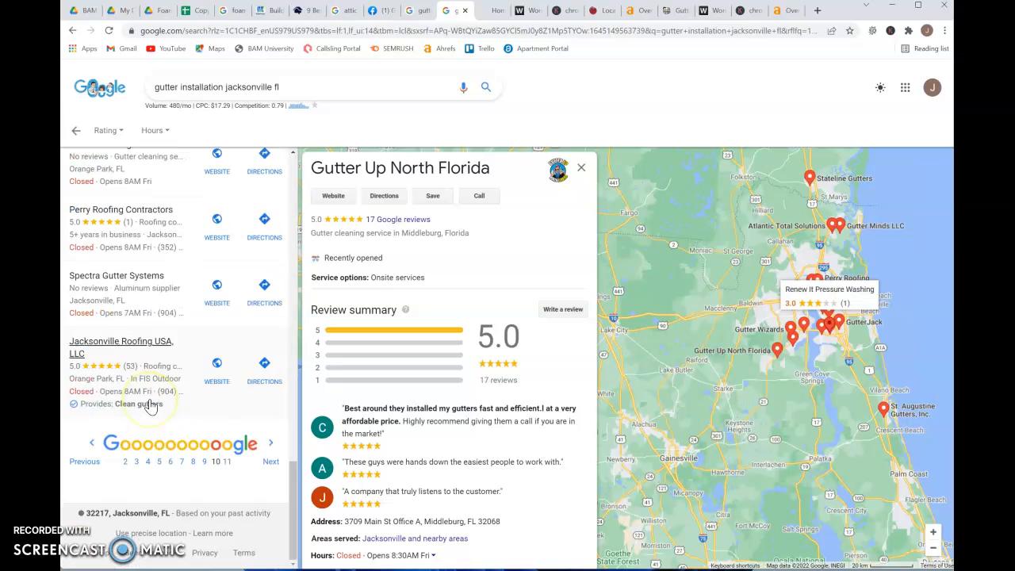
pyautogui.scroll(10, 220, 340)
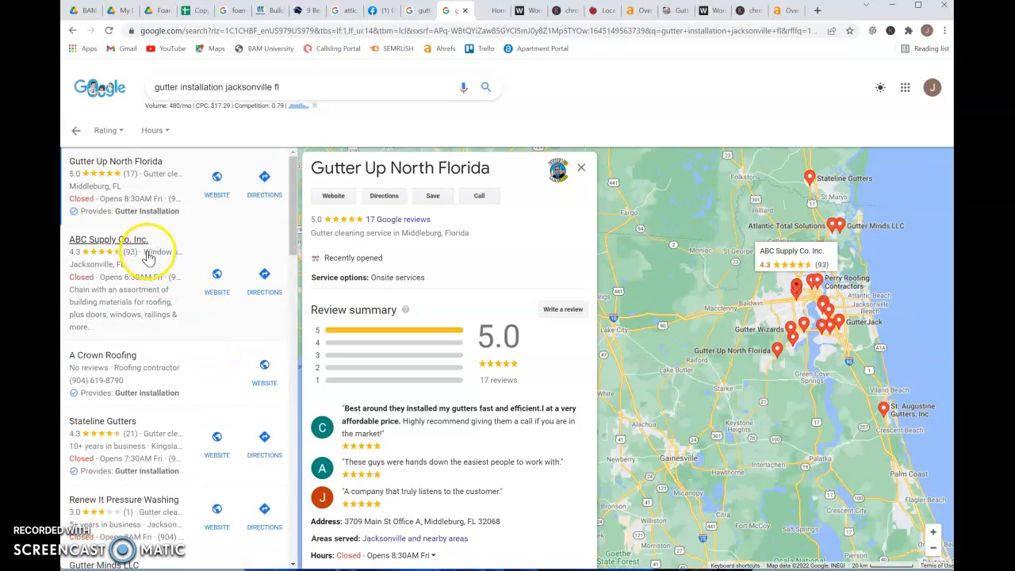
# Return to the main Google results and compare the three gutter businesses shown in the map section.
pyautogui.click(424, 10)
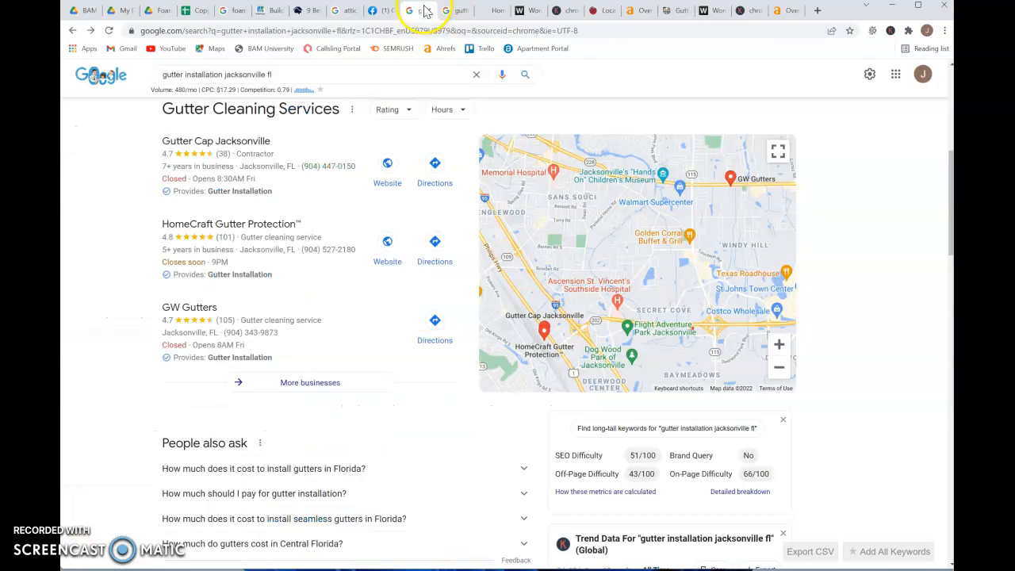
pyautogui.scroll(5, 294, 206)
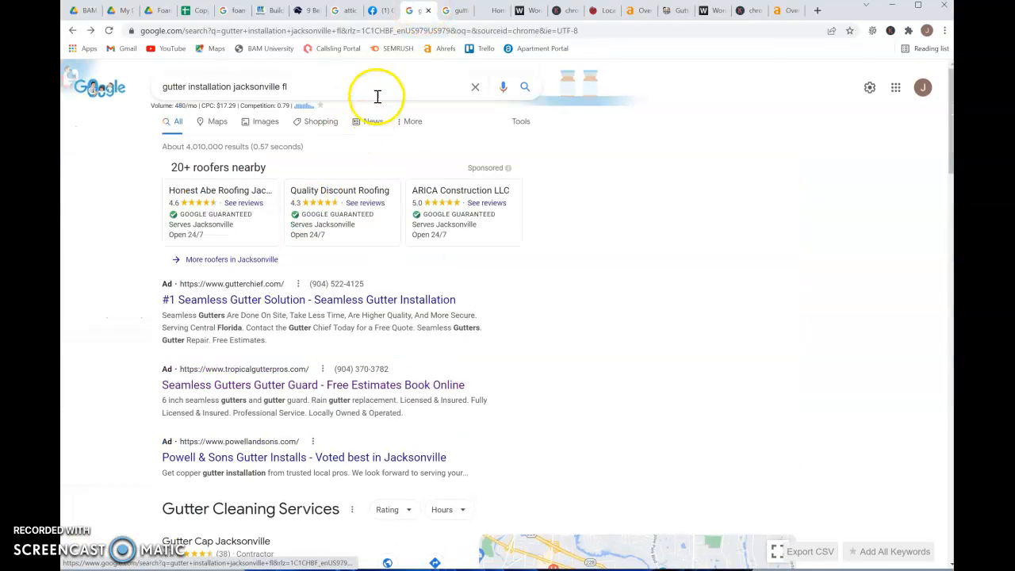
pyautogui.scroll(-3, 333, 329)
pyautogui.scroll(-2, 315, 317)
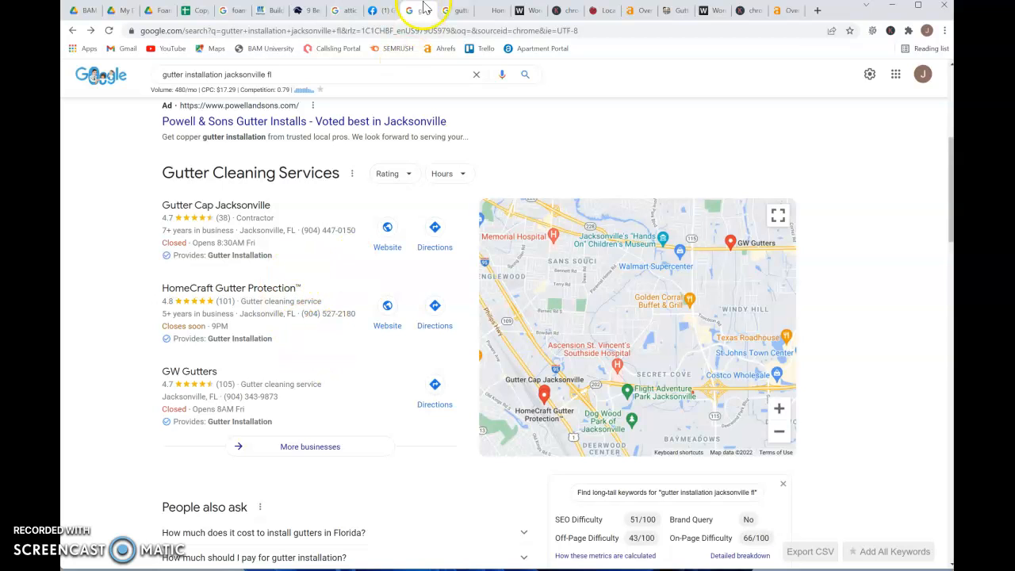
# Check Gutter Up North Florida's citation sources in Local Citation Finder and compare its Ahrefs overview with the Brothers Gutters Jacksonville page.
pyautogui.click(600, 11)
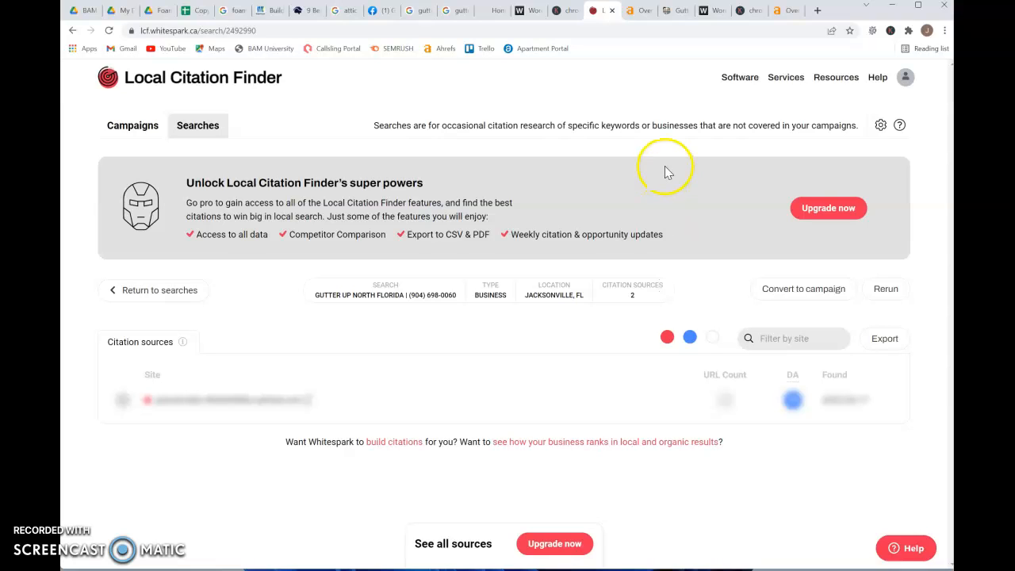
pyautogui.click(642, 10)
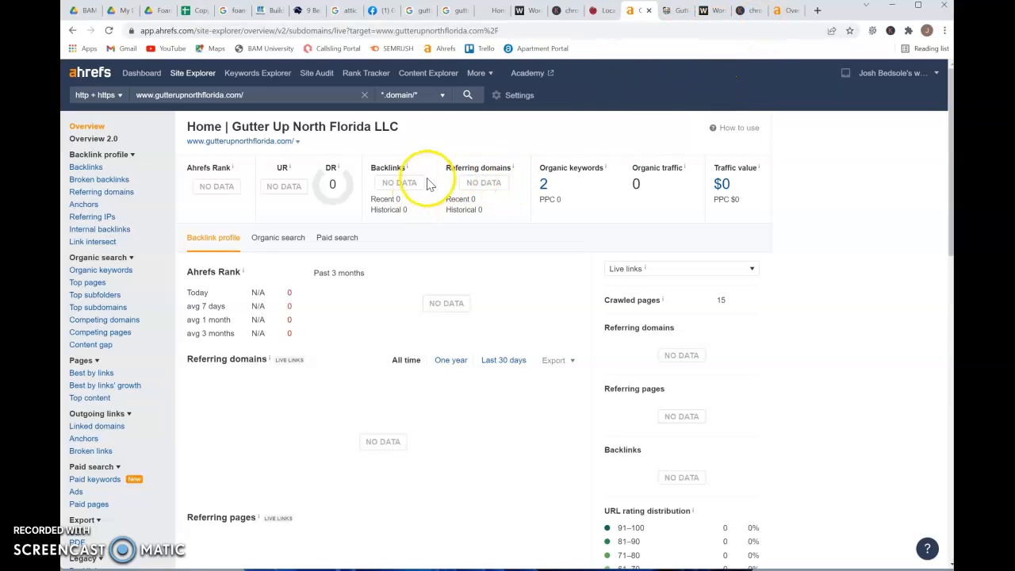
pyautogui.click(795, 11)
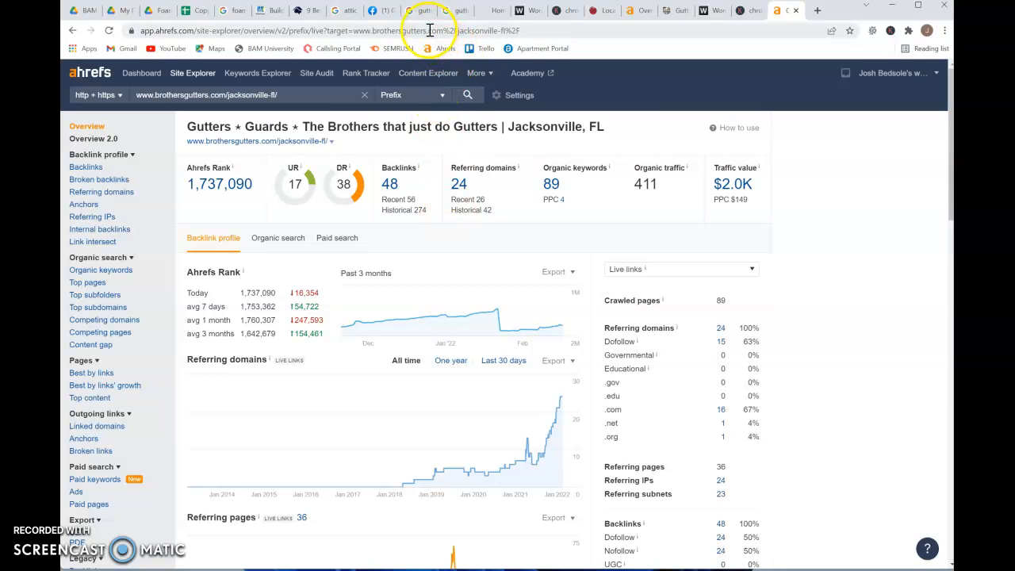
# Revisit the Gutter Up North Florida homepage and look over its contact section and service text.
pyautogui.click(498, 11)
pyautogui.scroll(-10, 416, 365)
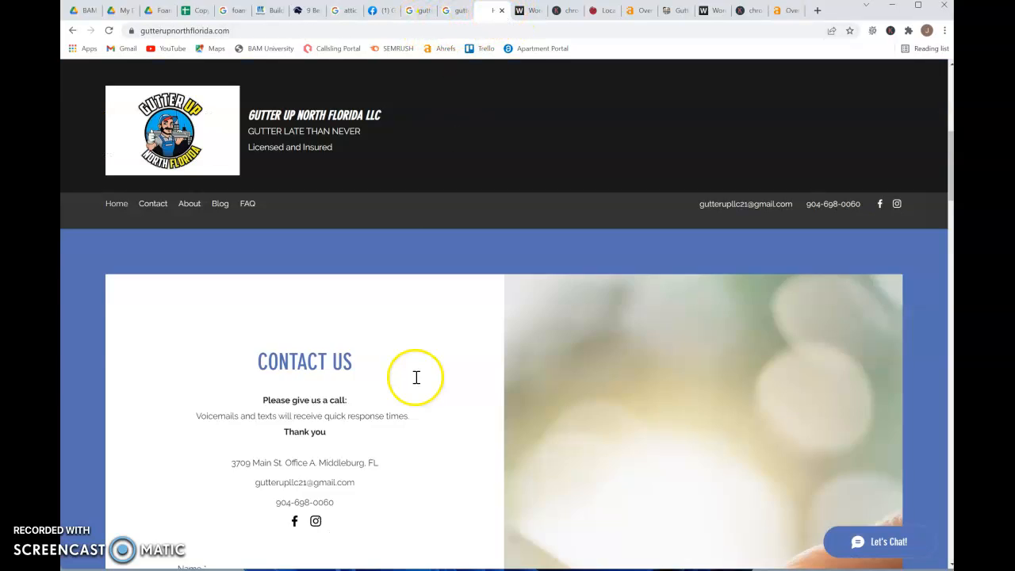
pyautogui.scroll(-5, 413, 372)
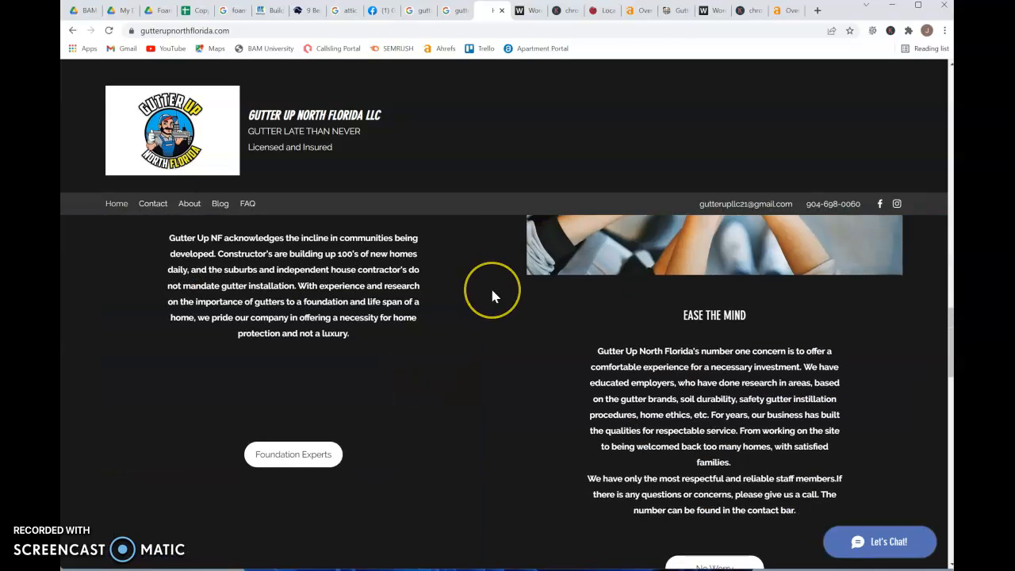
pyautogui.scroll(10, 490, 287)
pyautogui.scroll(5, 492, 295)
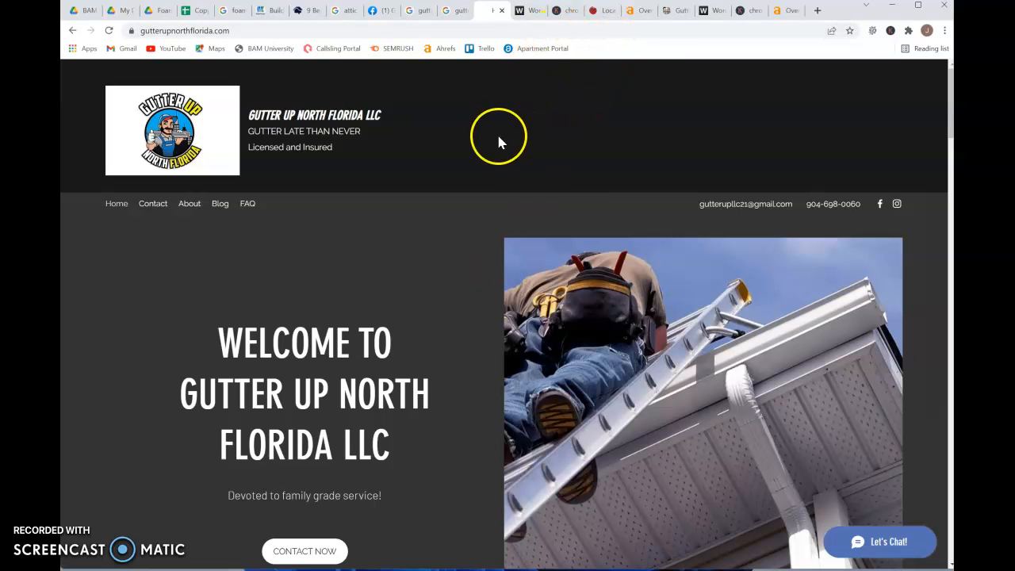
# Review Gutter Up North Florida's Google business listing and reviews, and reopen the site's Ahrefs overview.
pyautogui.click(449, 13)
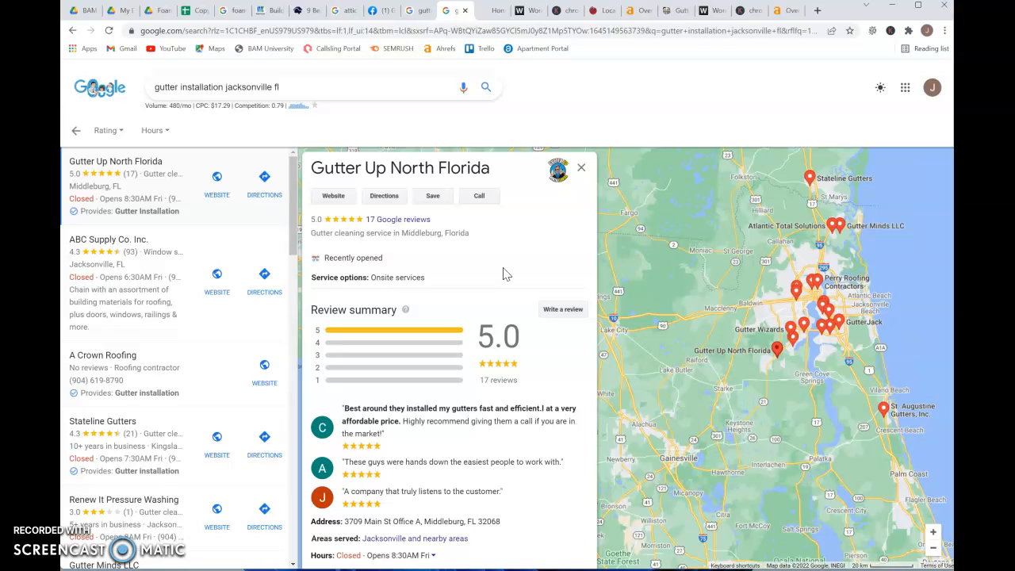
pyautogui.scroll(-1, 505, 274)
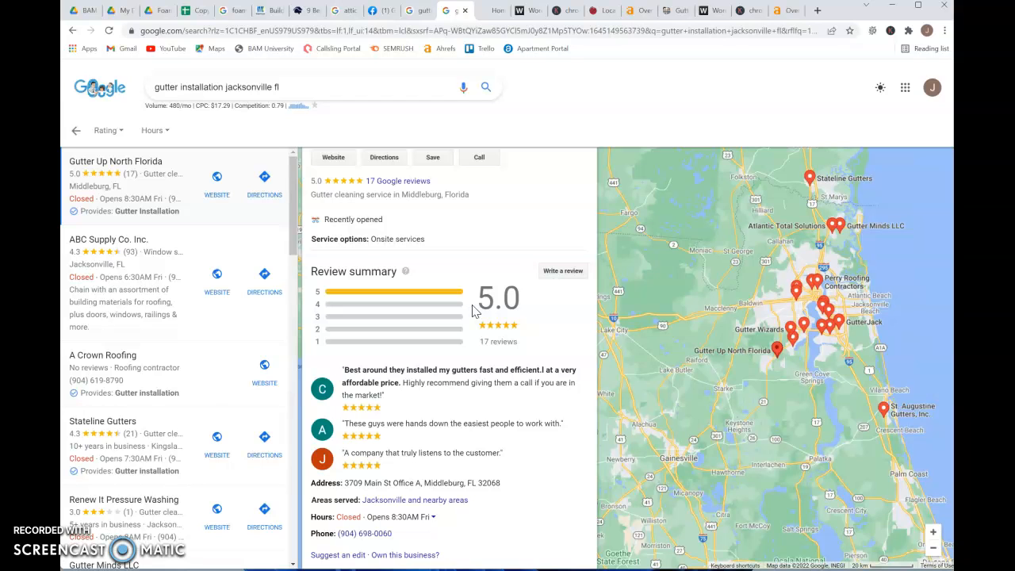
pyautogui.click(638, 10)
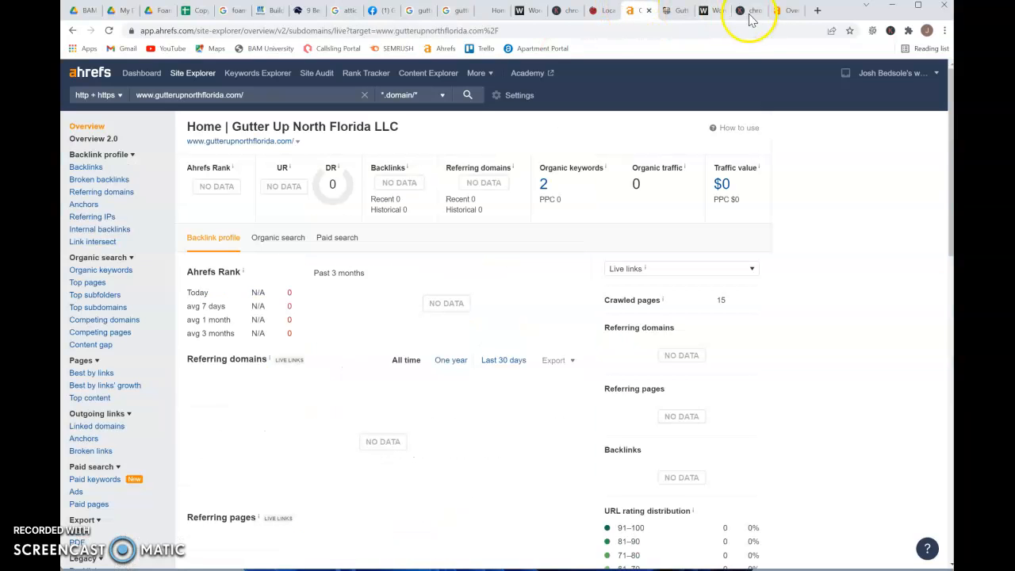